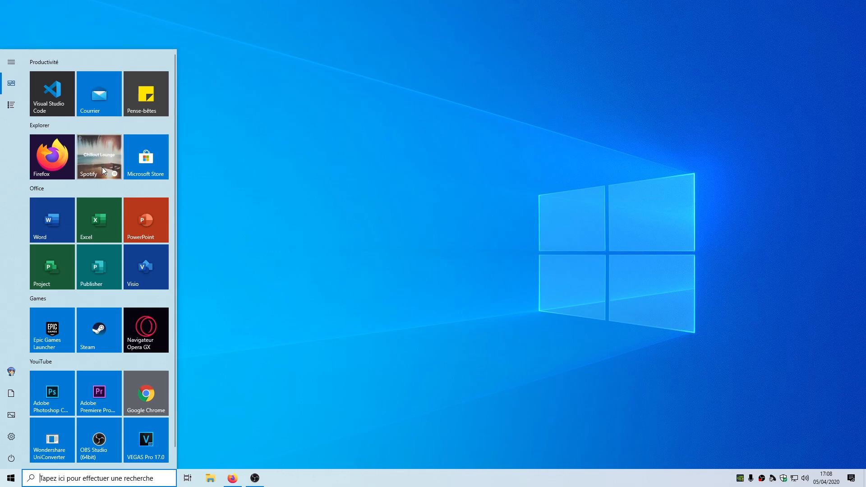
Step: Search the web for "classic shell" in Firefox and open the official Classic Shell website from the results
left_click(447, 232)
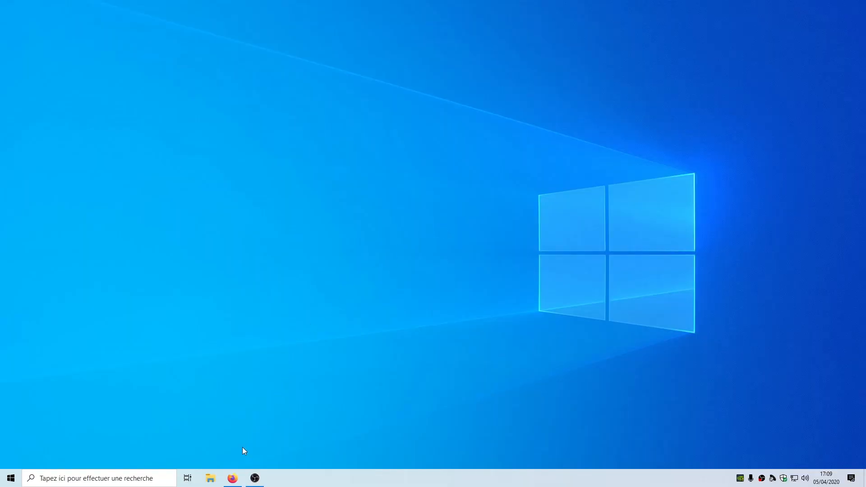
left_click(233, 477)
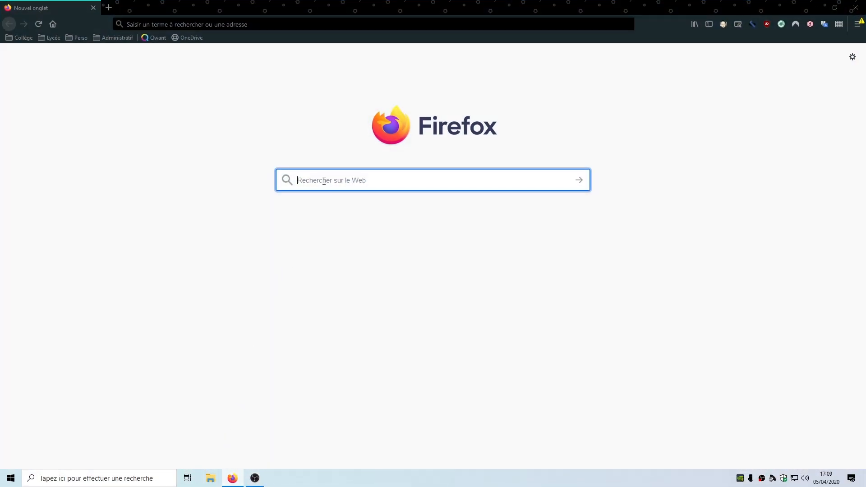
type("classic shell")
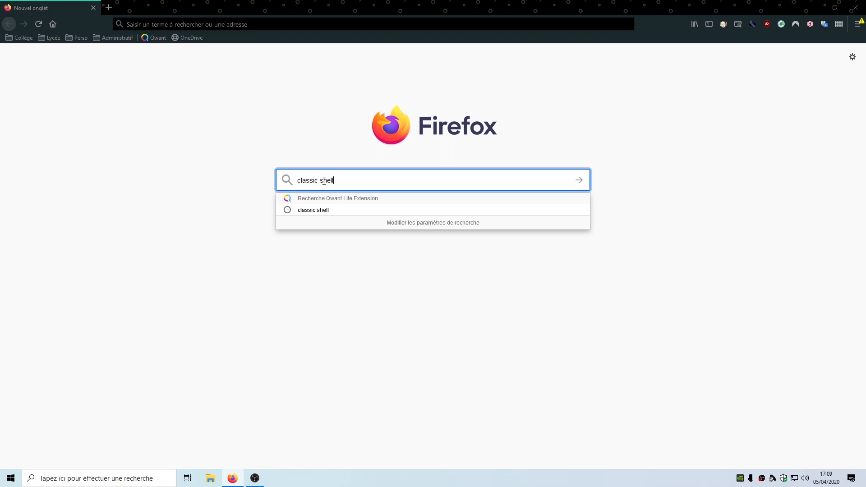
key("Return")
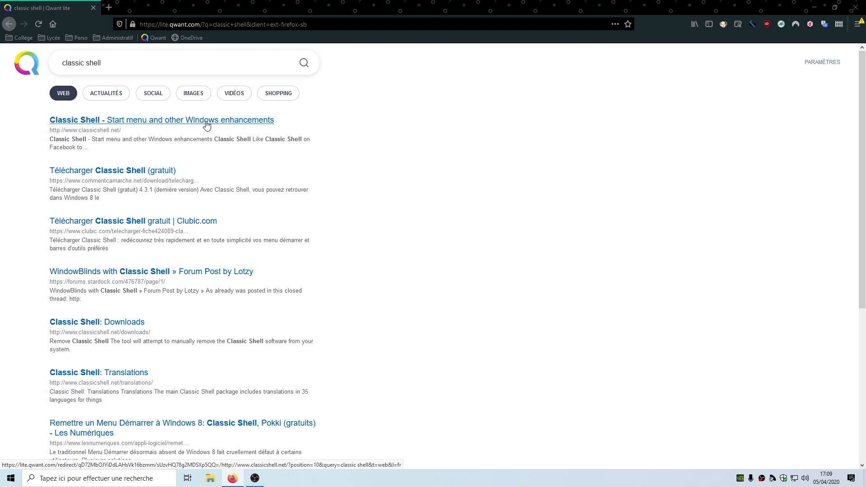
left_click(240, 121)
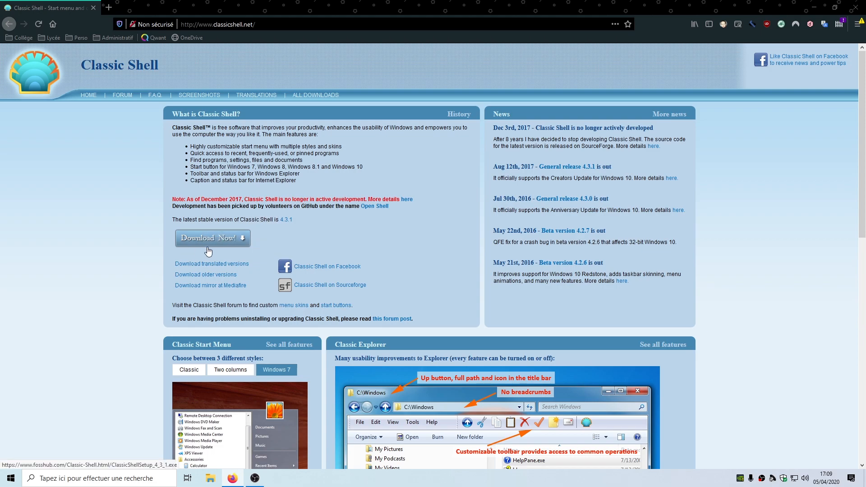
Step: Download the French Windows installer of Classic Shell 4.3.1 and save the file
left_click_drag(171, 219, 297, 225)
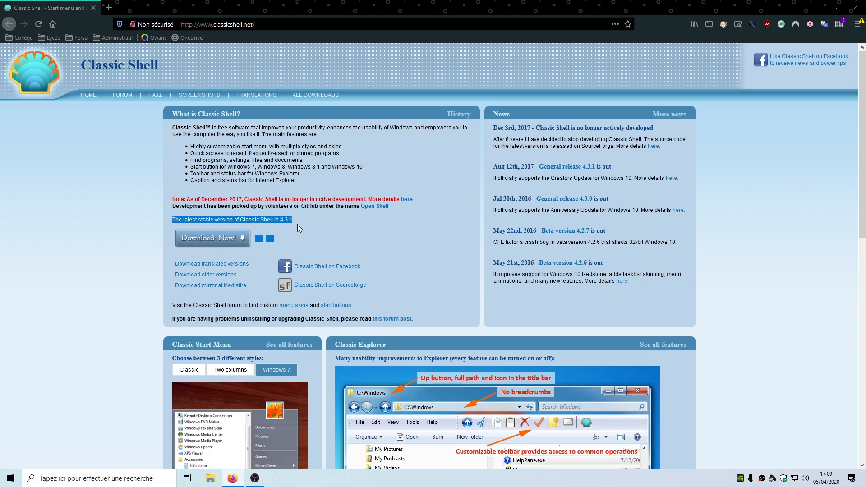
left_click(277, 227)
left_click(208, 244)
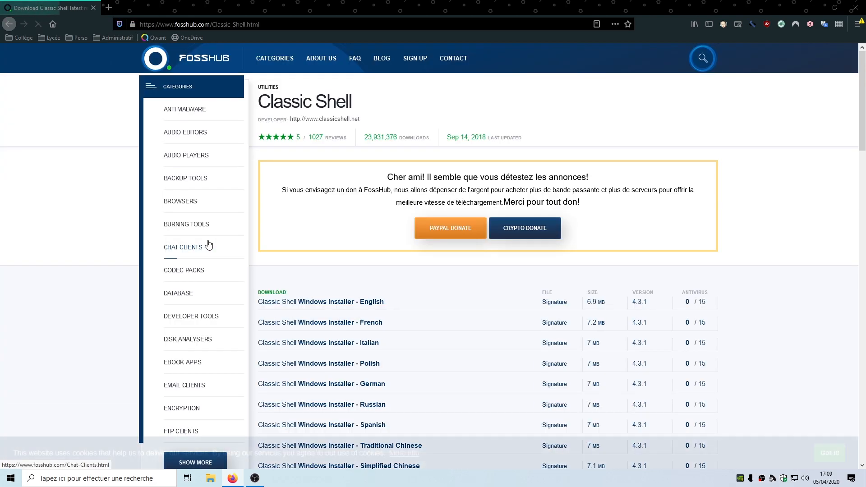
scroll(419, 250, "down", 3)
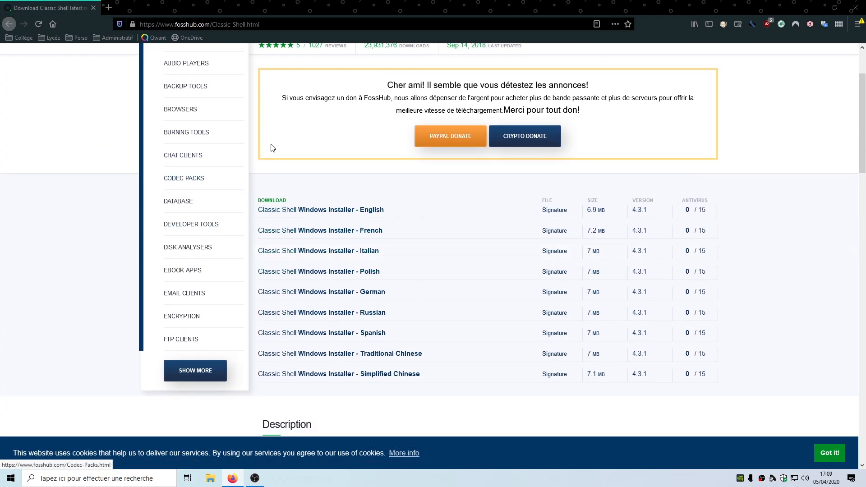
scroll(433, 279, "up", 2)
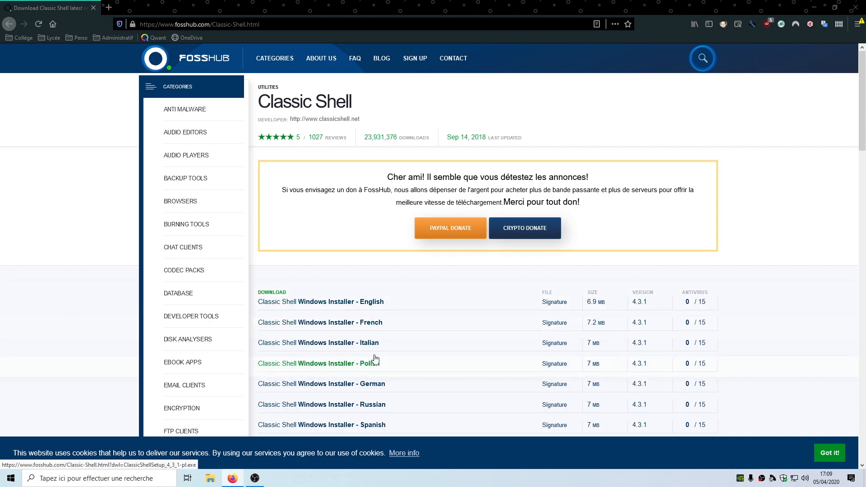
left_click(348, 323)
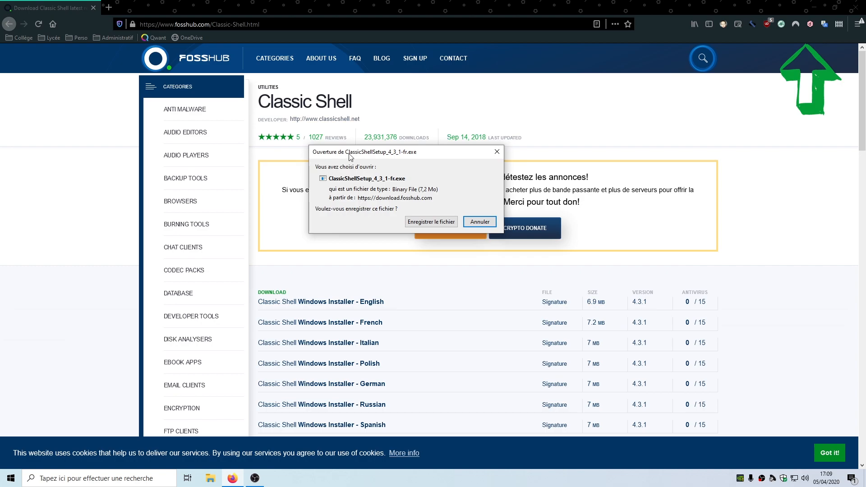
left_click(440, 221)
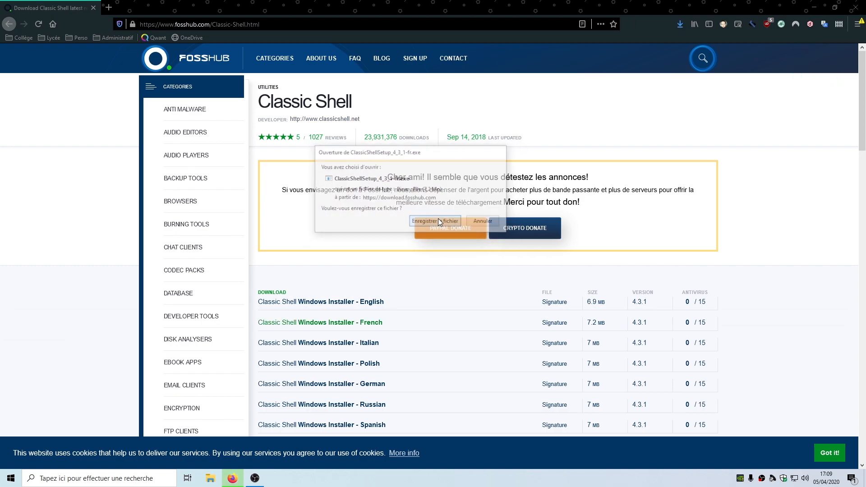
Step: Launch the downloaded ClassicShellSetup_4_3_1-fr.exe and minimize the browser window
left_click(679, 23)
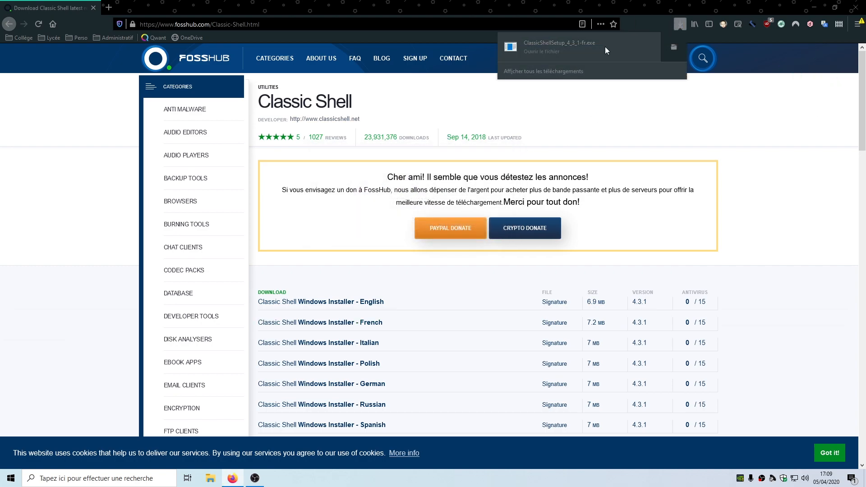
left_click(613, 51)
left_click(814, 7)
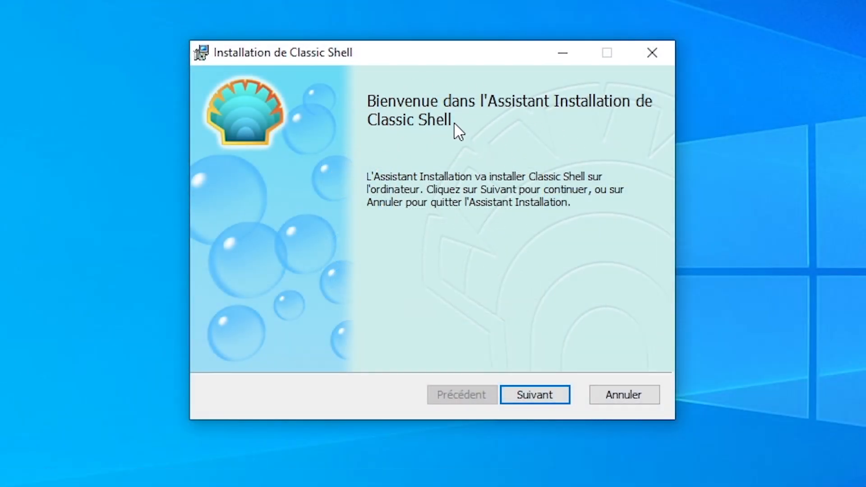
Step: Go past the installer's welcome page and accept the terms of the licence agreement
left_click(527, 396)
left_click(222, 348)
left_click_drag(638, 181, 627, 254)
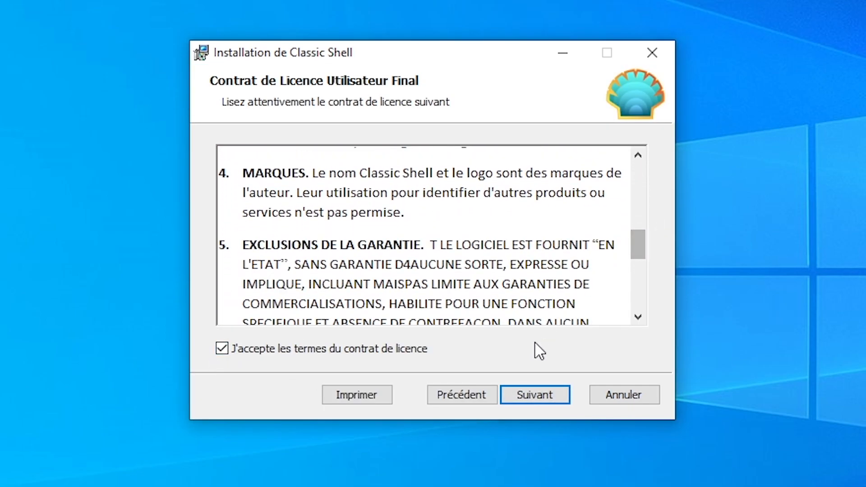
left_click(530, 397)
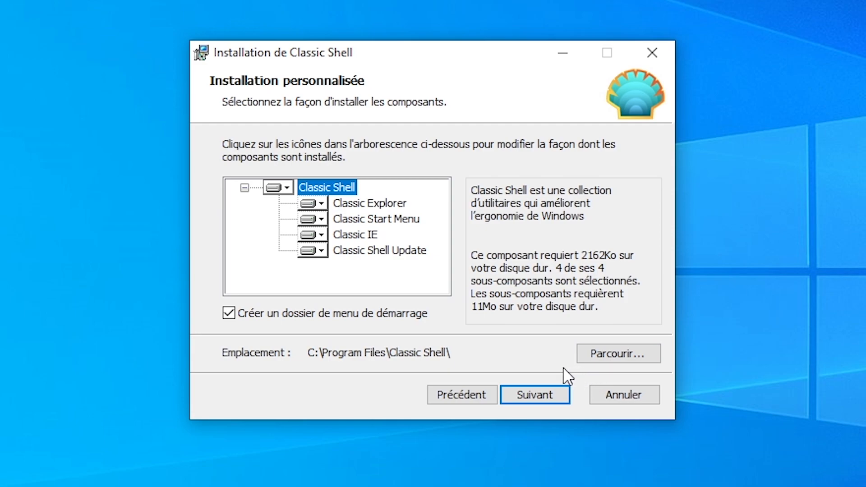
Step: Install Classic Shell with the default components and location, and finish the wizard without showing the Lisez-moi file
left_click(525, 399)
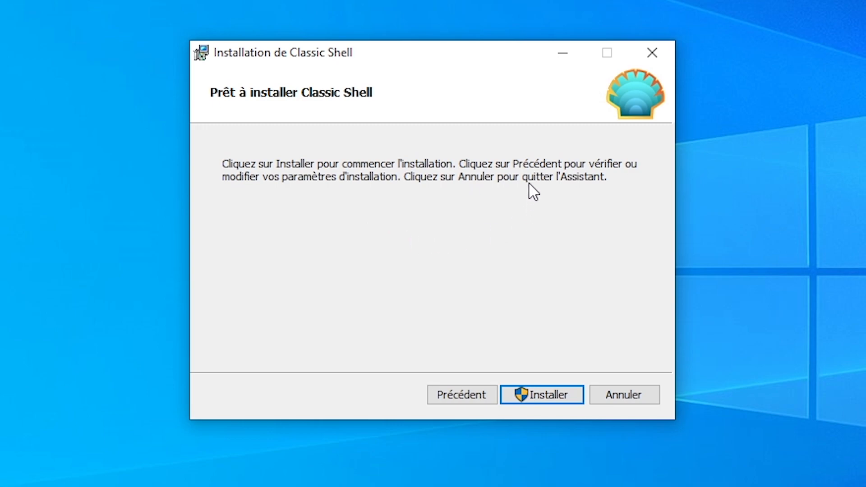
left_click(535, 394)
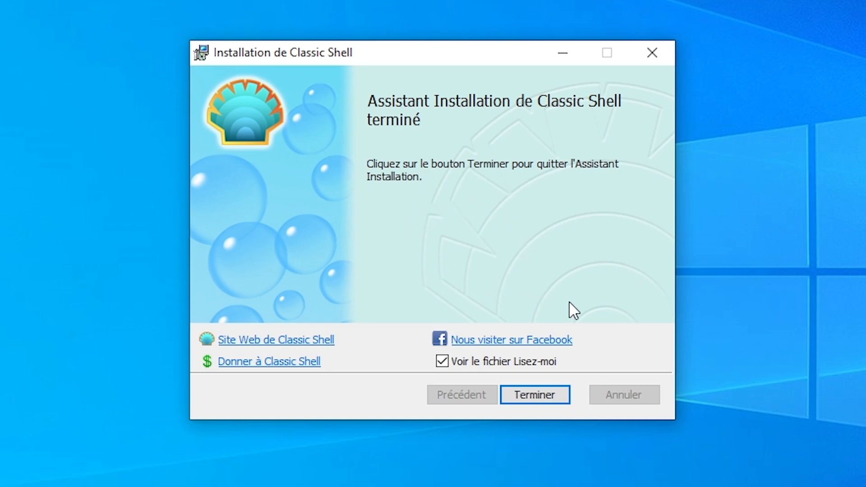
left_click(442, 362)
left_click(521, 397)
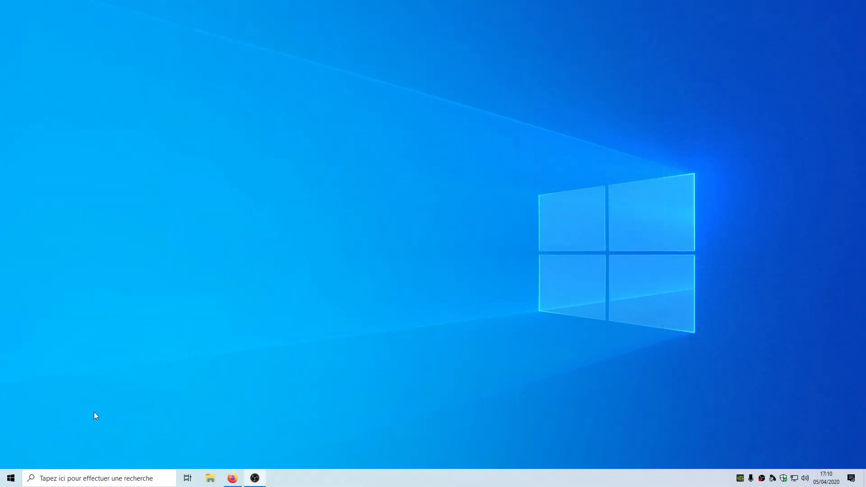
Step: Examine the new Classic Shell start menu, including its control panel list and its link to the original Windows start menu
left_click(12, 479)
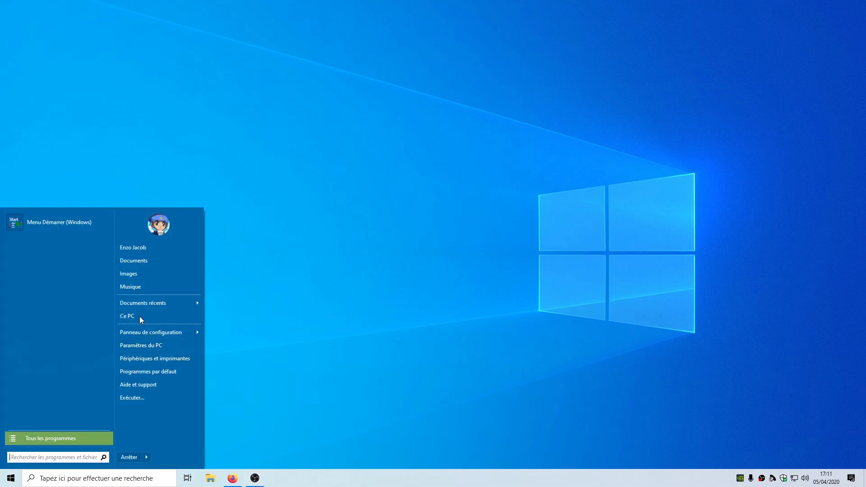
mouse_move(148, 332)
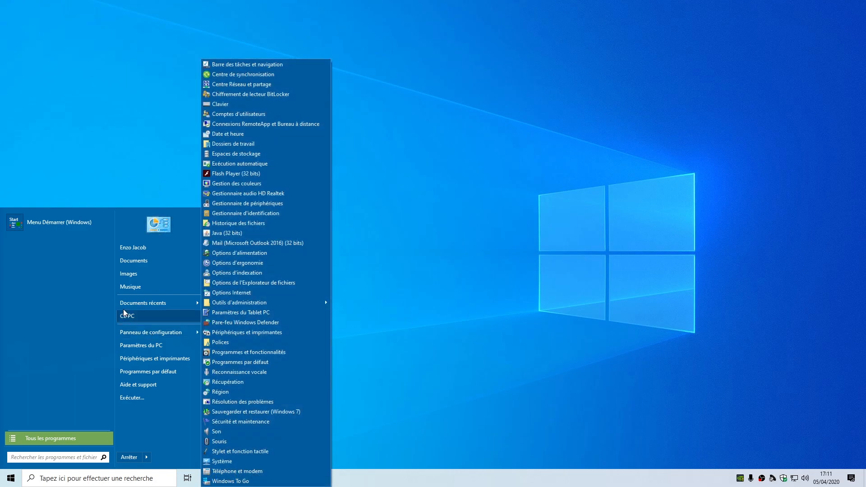
left_click(58, 221)
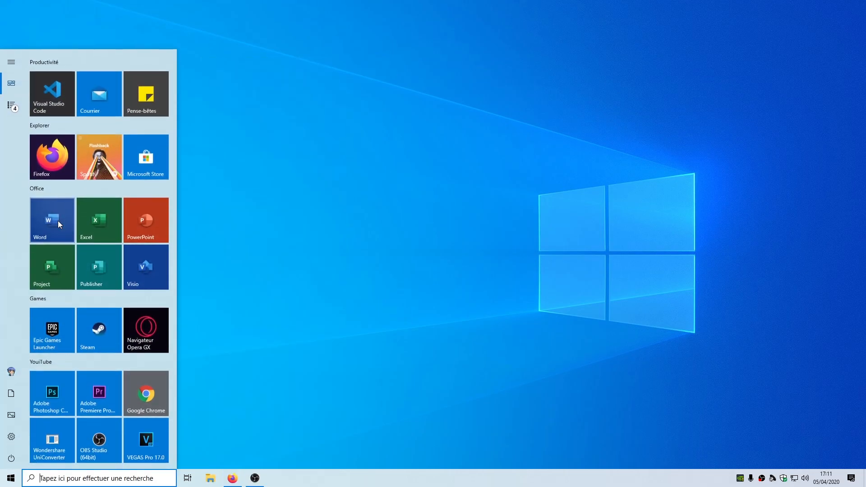
left_click(239, 235)
left_click(9, 481)
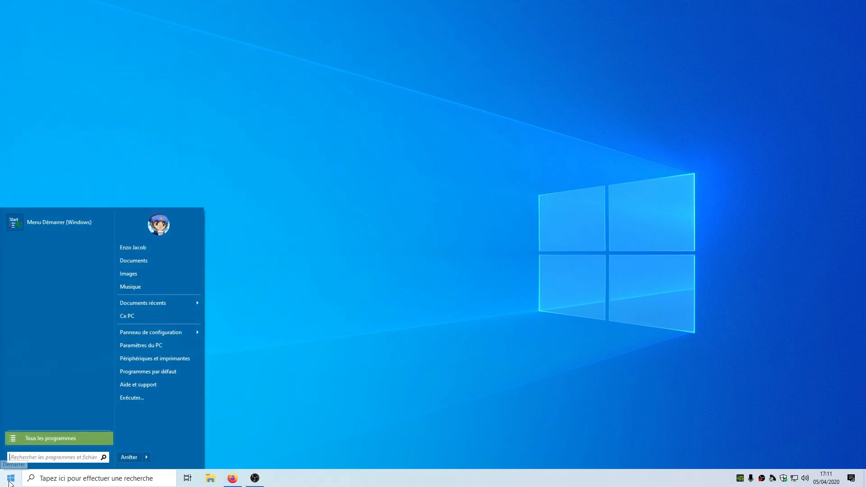
Step: Open the settings window of Classic Start Menu
right_click(11, 478)
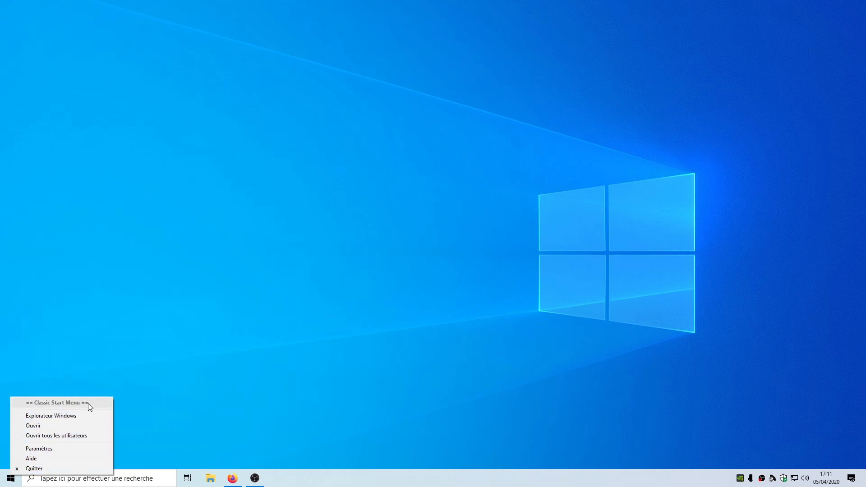
left_click(47, 449)
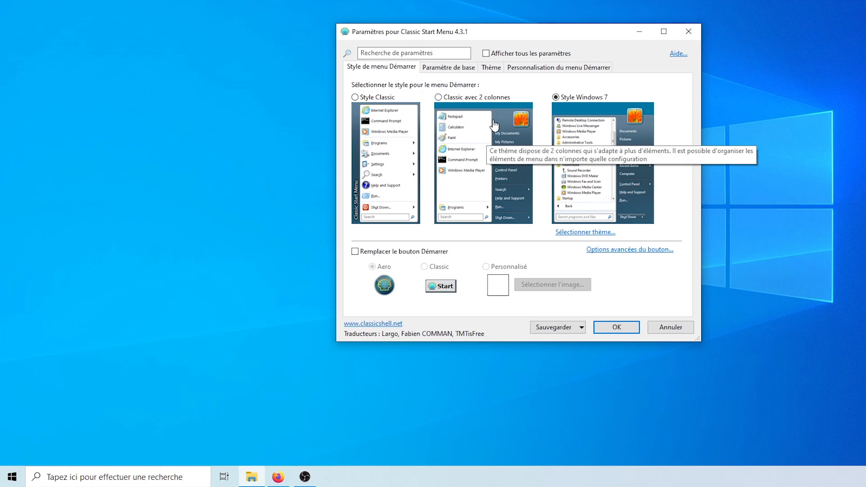
Step: Try the Style Classic, Classic avec 2 colonnes and Style Windows 7 menu styles, viewing the start menu with each one
left_click(392, 133)
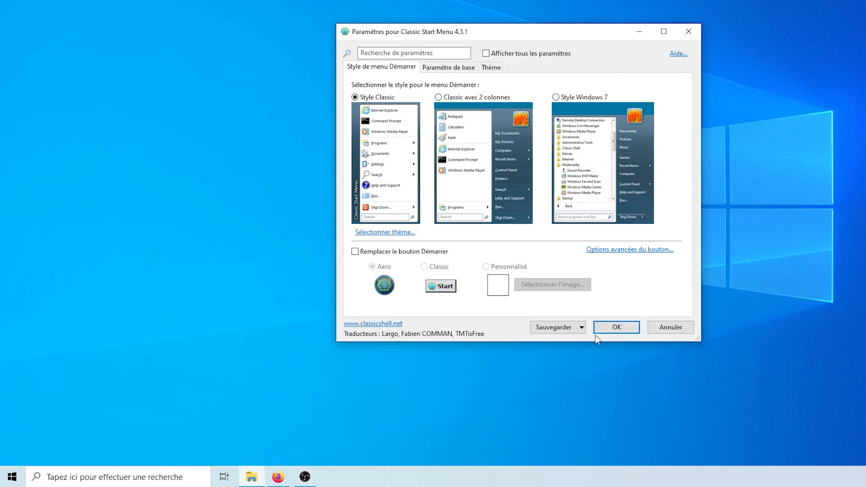
left_click(12, 476)
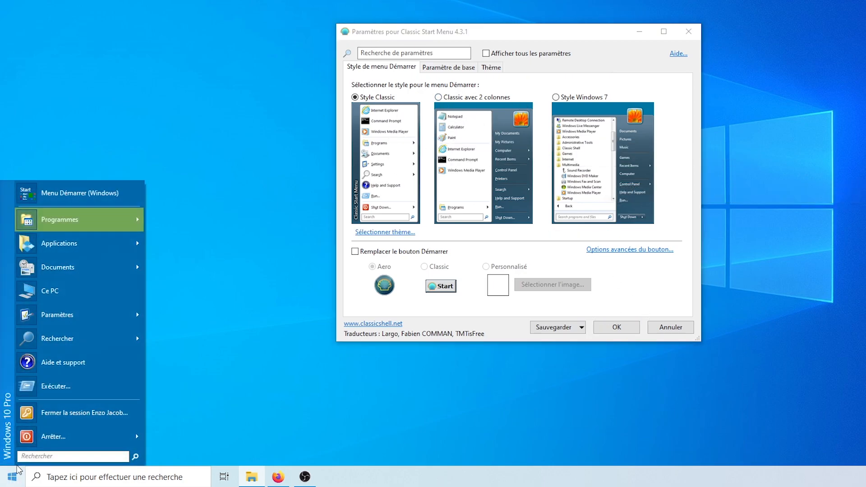
left_click(471, 165)
left_click(13, 476)
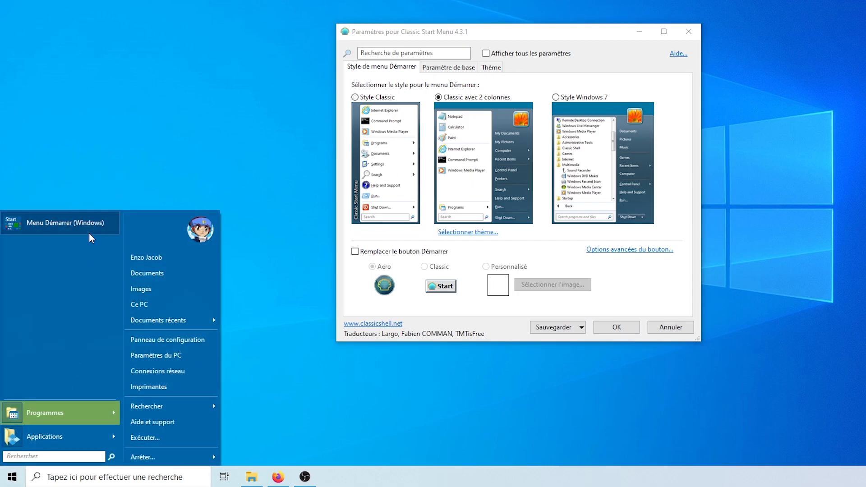
left_click(608, 194)
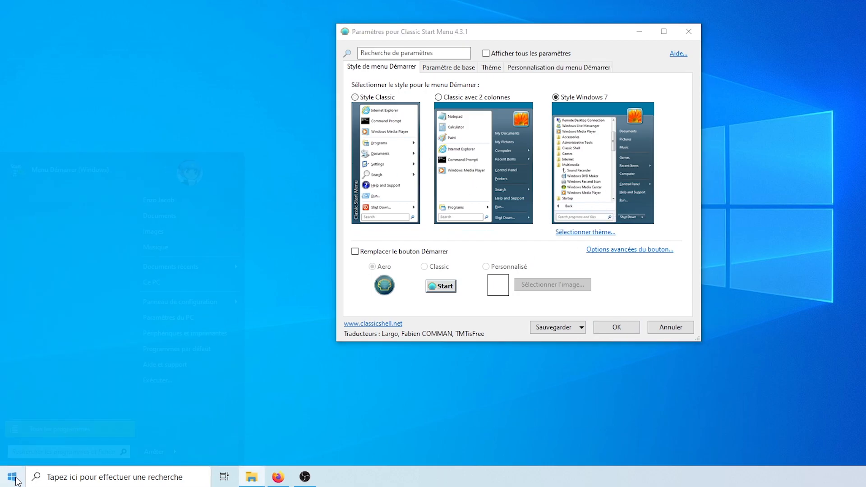
left_click(13, 476)
left_click(509, 375)
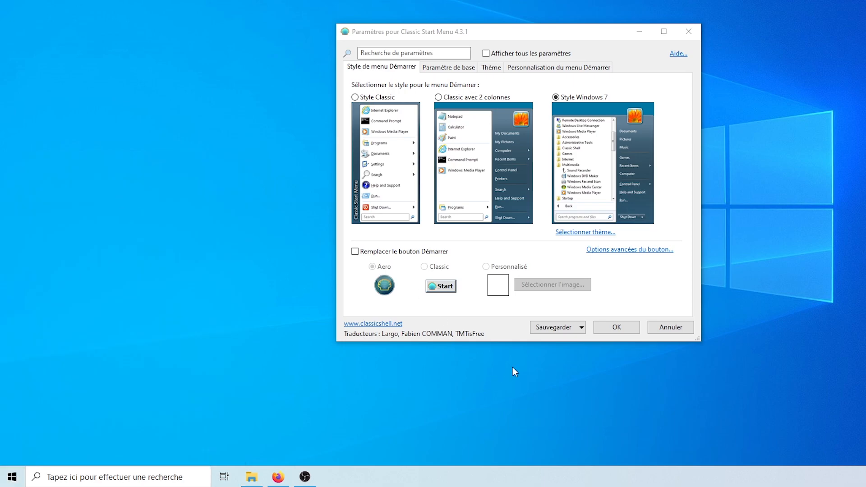
Step: Replace the Start button with the Aero design and test it by opening and closing the start menu
left_click(355, 253)
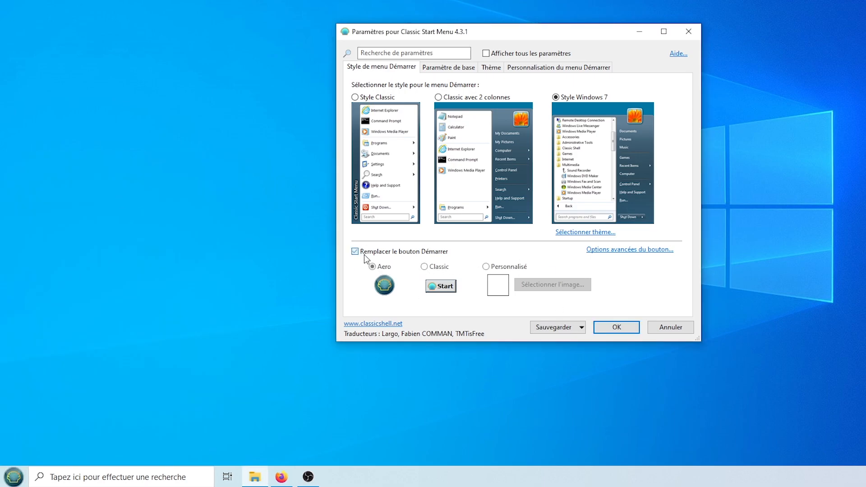
left_click(15, 475)
left_click(14, 475)
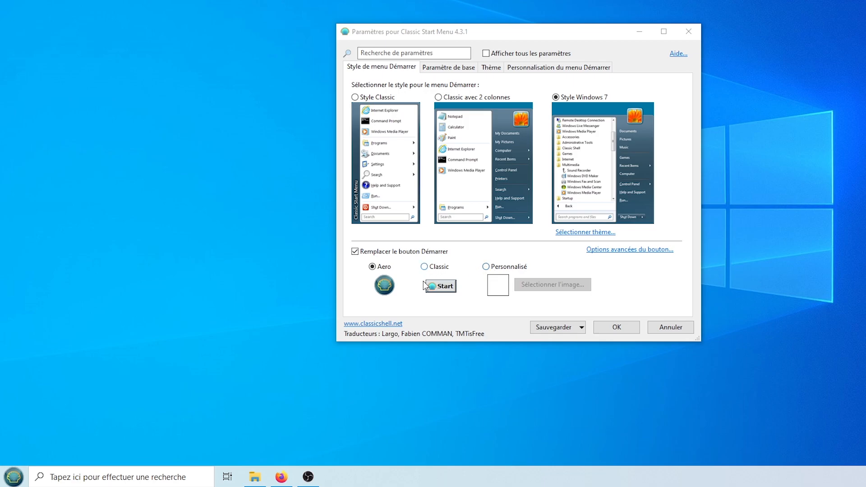
Step: Try the Classic Start button design, switch back to Aero and turn off the Start button replacement
left_click(424, 267)
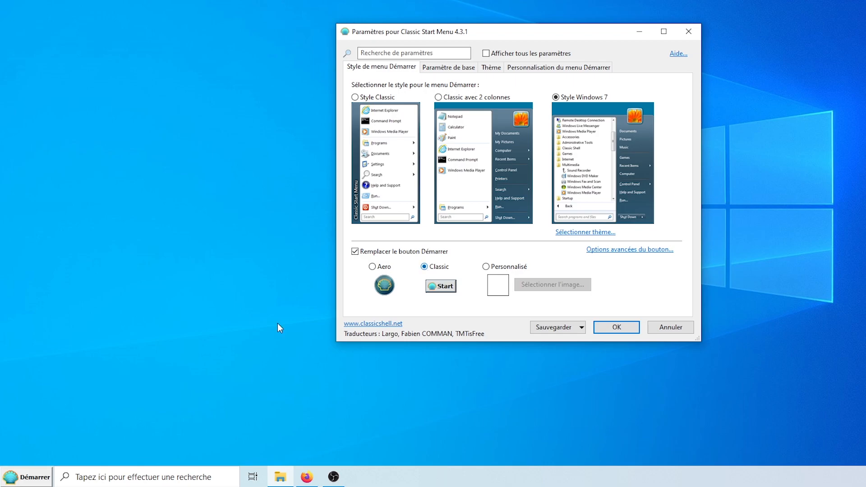
left_click(19, 481)
left_click(20, 481)
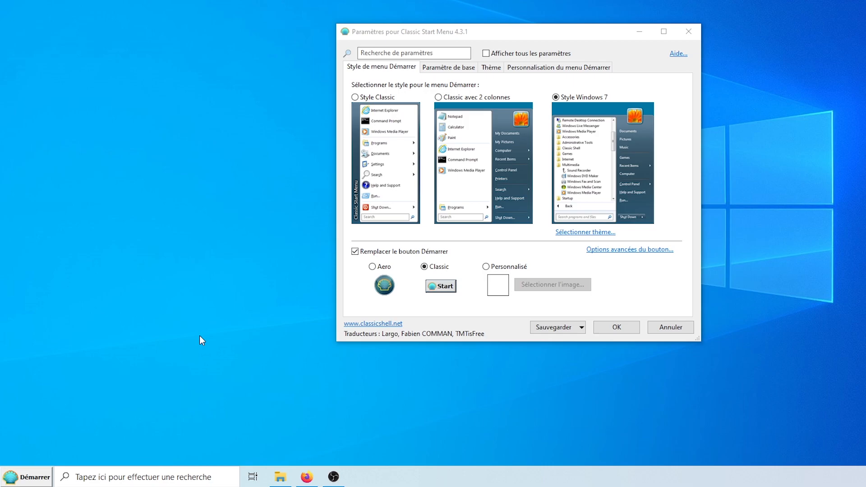
left_click(20, 480)
left_click(18, 480)
left_click(372, 267)
left_click(355, 251)
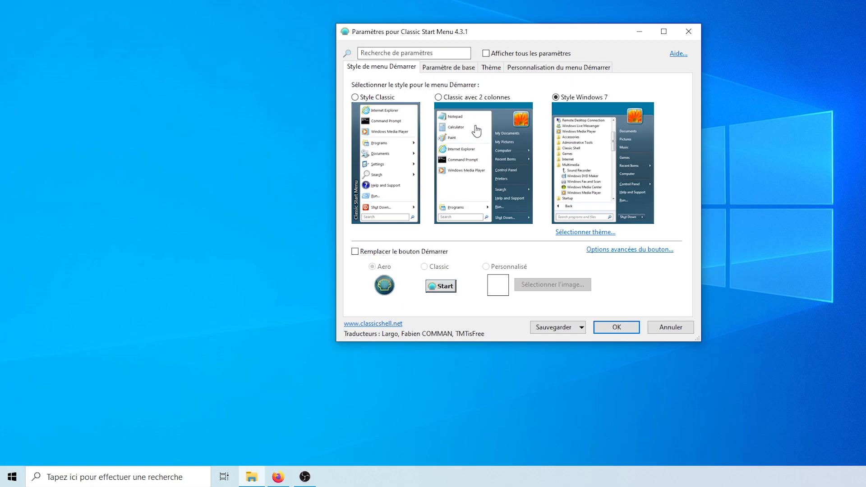
Step: Review the basic settings, enable Petites icônes, Grande police and Opaque for the Metro theme, and preview the start menu
left_click(439, 71)
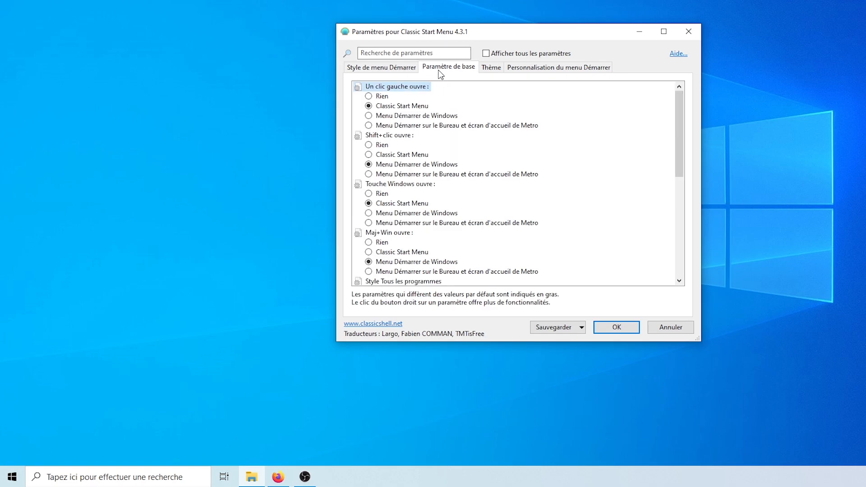
left_click_drag(681, 101, 682, 207)
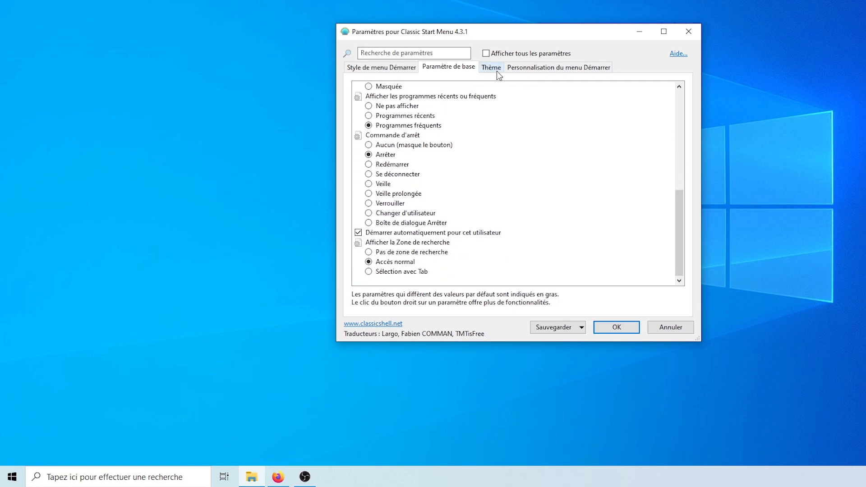
left_click(493, 72)
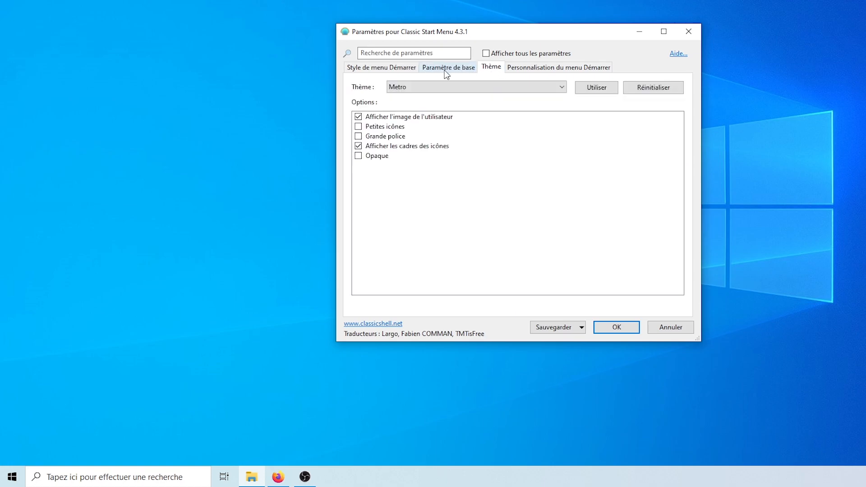
left_click(359, 128)
left_click(359, 136)
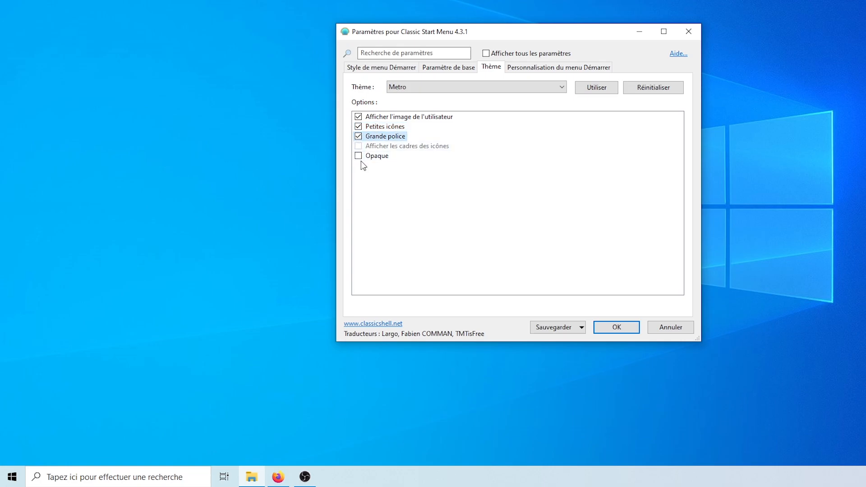
left_click(358, 156)
left_click(13, 477)
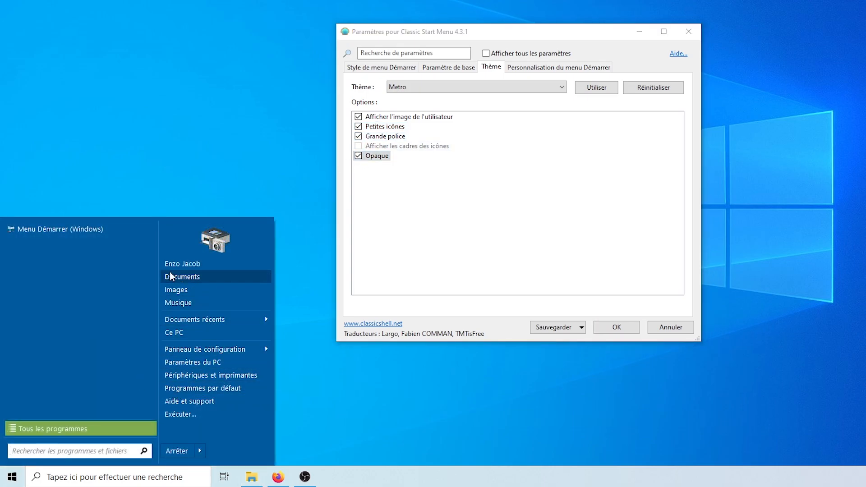
left_click(453, 199)
Step: Turn off Grande police, Petites icônes and Afficher l'image de l'utilisateur for the Metro theme, previewing the start menu between changes
left_click(358, 136)
left_click(358, 127)
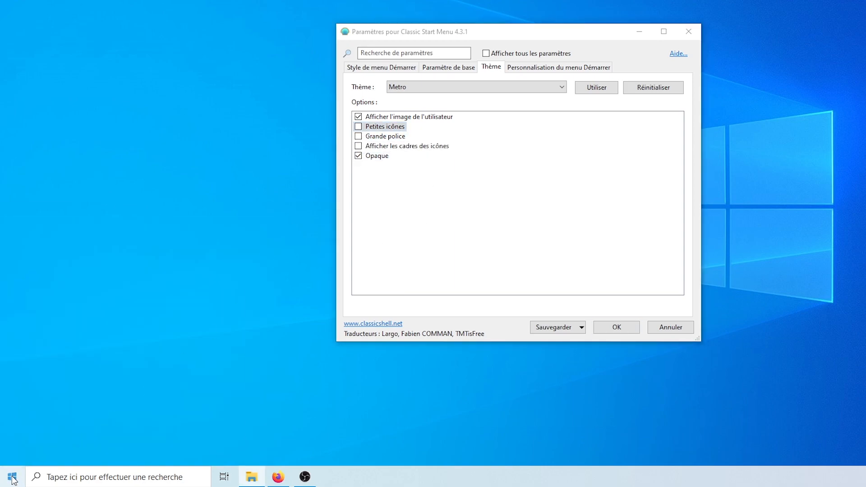
left_click(12, 477)
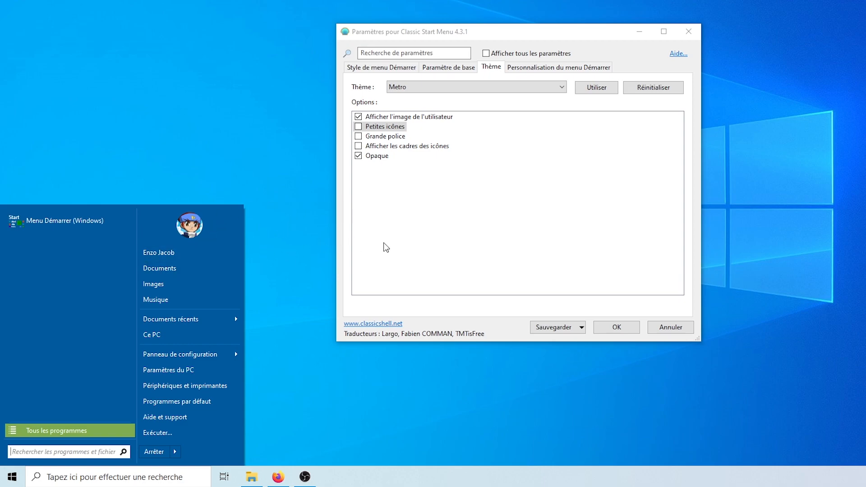
left_click(358, 117)
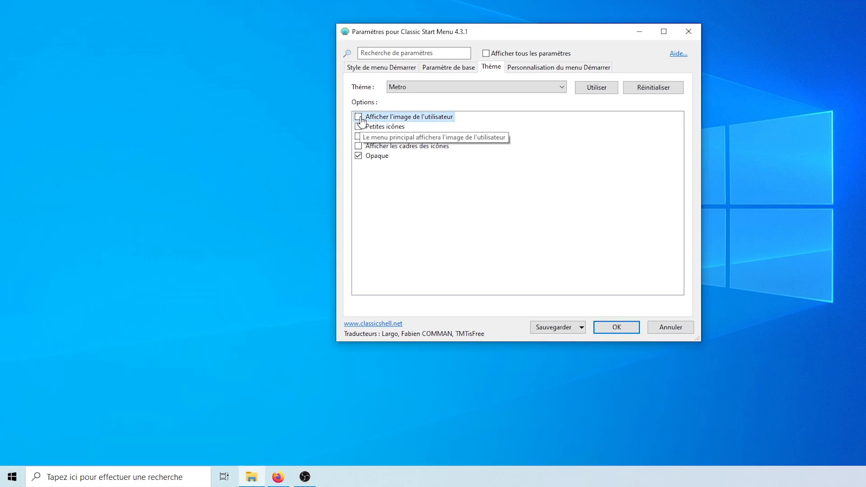
left_click(19, 480)
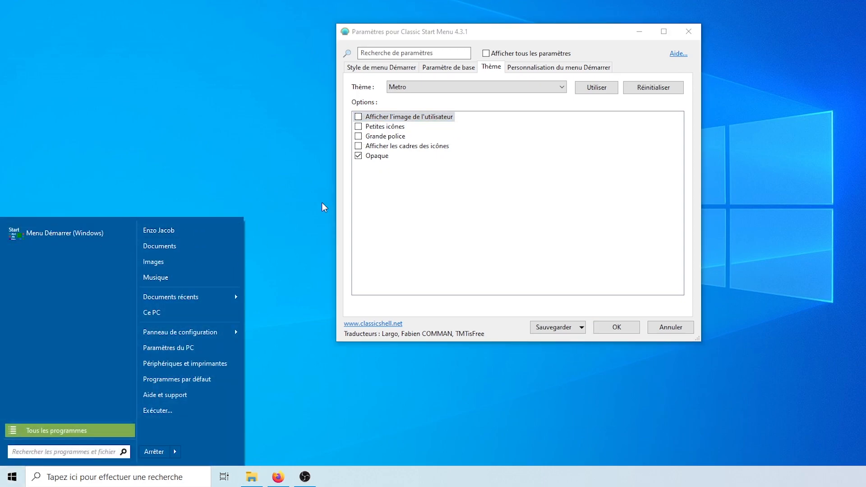
left_click(364, 196)
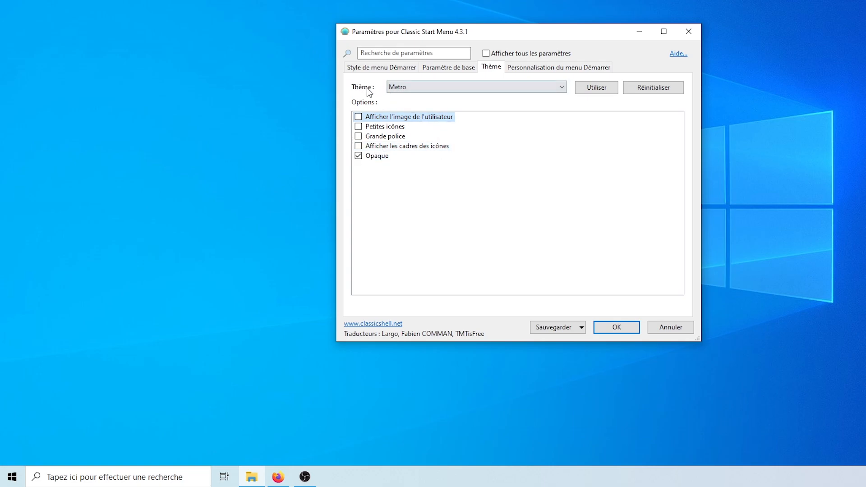
Step: Try the Classic Skin and Metallic themes, viewing the start menu with each one
left_click(402, 88)
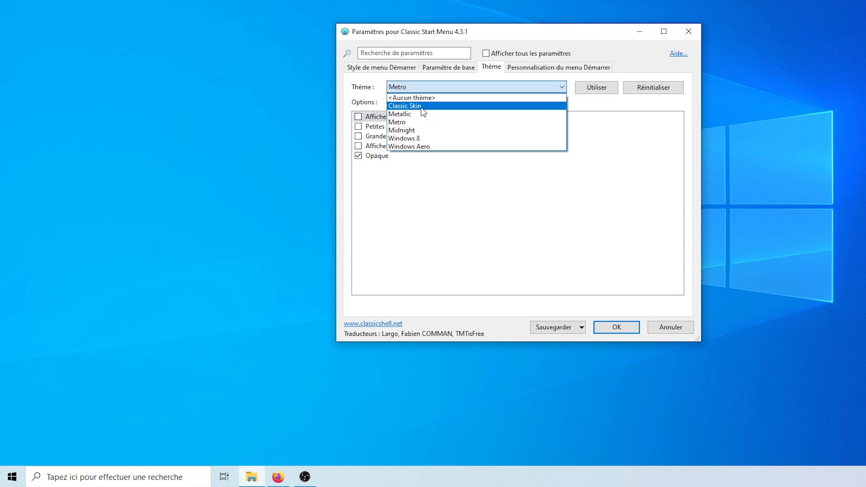
left_click(422, 108)
left_click(9, 476)
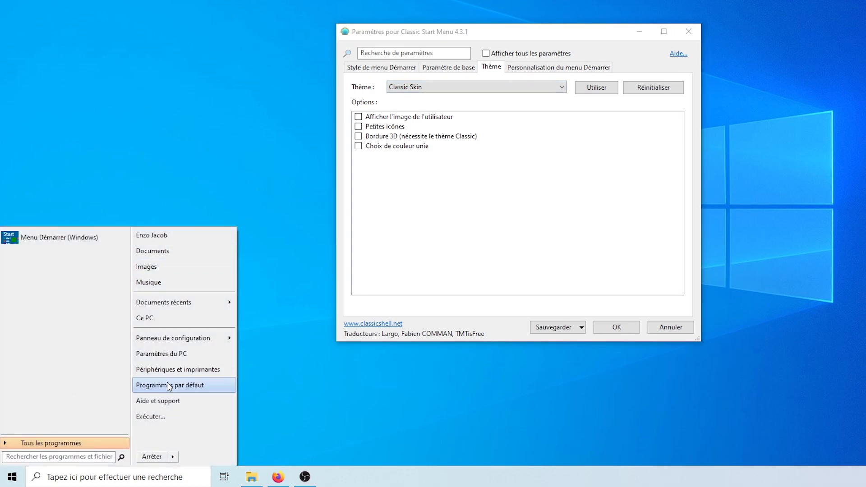
left_click(272, 254)
left_click(427, 89)
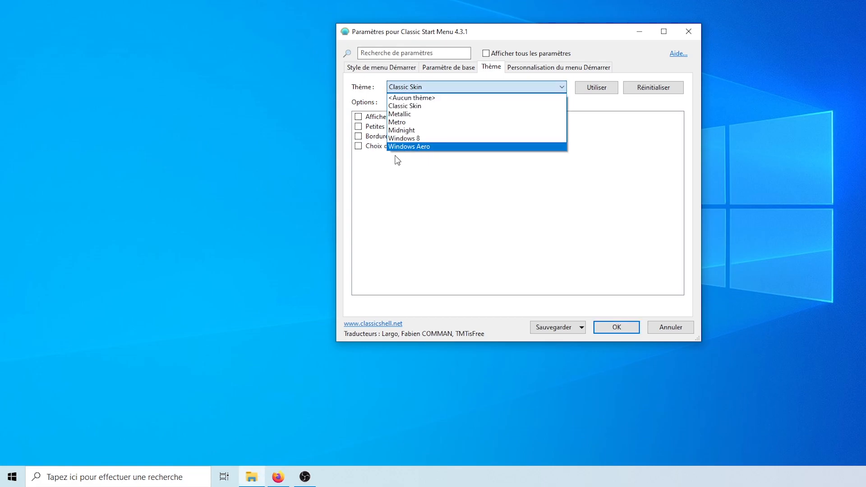
left_click(402, 154)
left_click(443, 92)
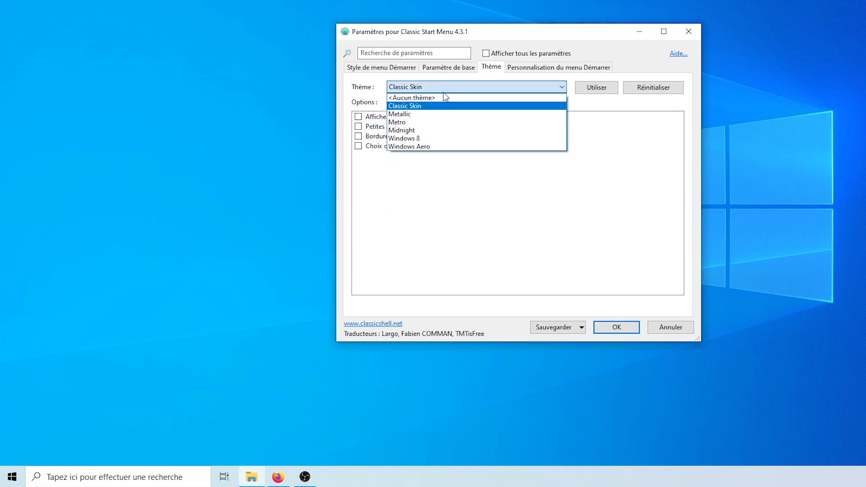
left_click(416, 114)
left_click(13, 478)
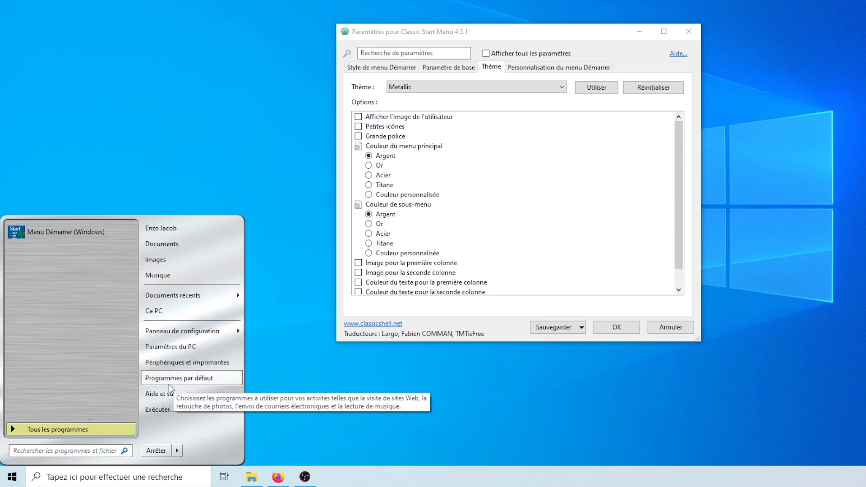
mouse_move(163, 296)
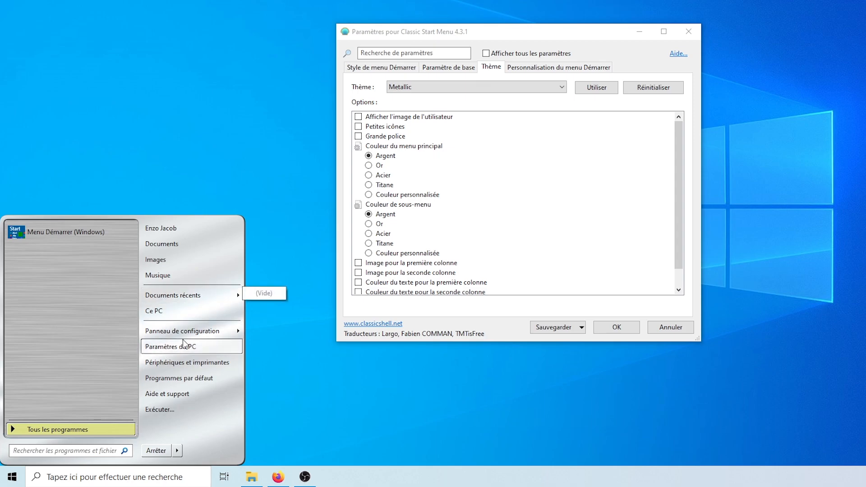
left_click(373, 110)
Step: Try the Metro and Midnight themes, opening and closing the start menu with each one
left_click(402, 87)
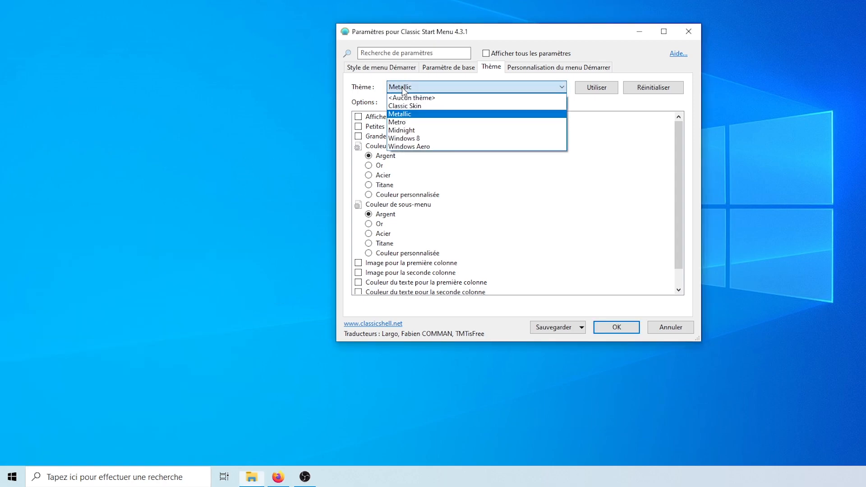
left_click(397, 124)
left_click(20, 485)
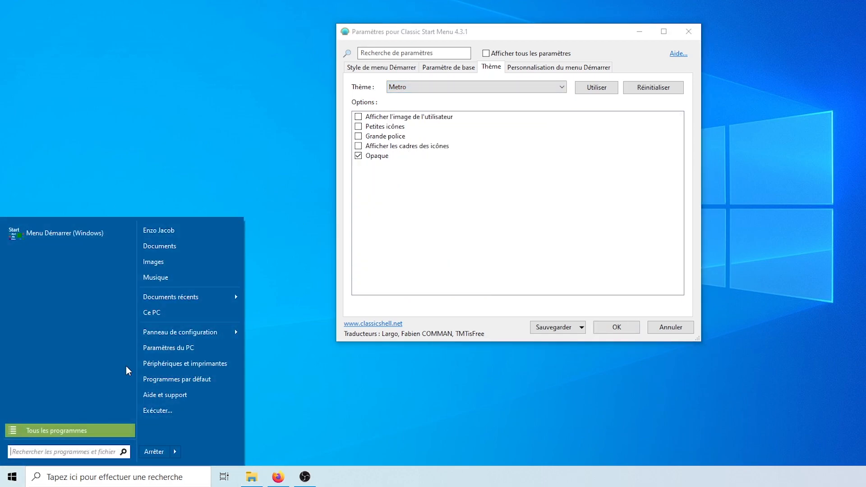
left_click(262, 143)
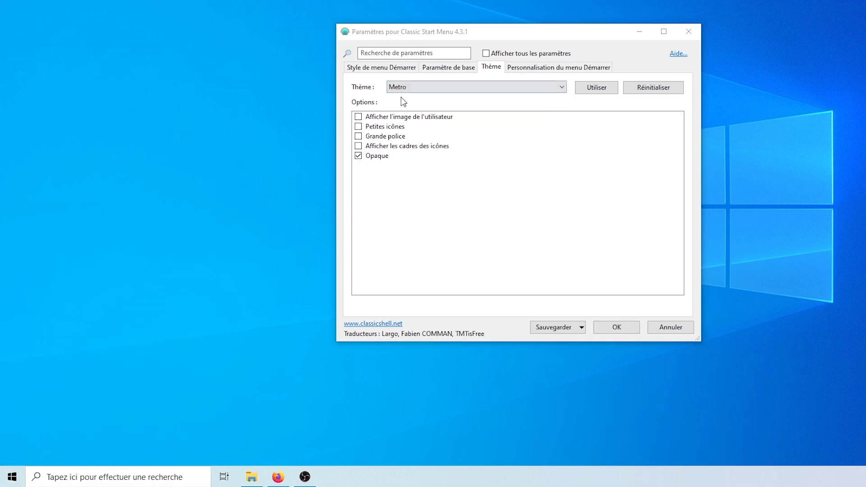
left_click(401, 87)
left_click(411, 130)
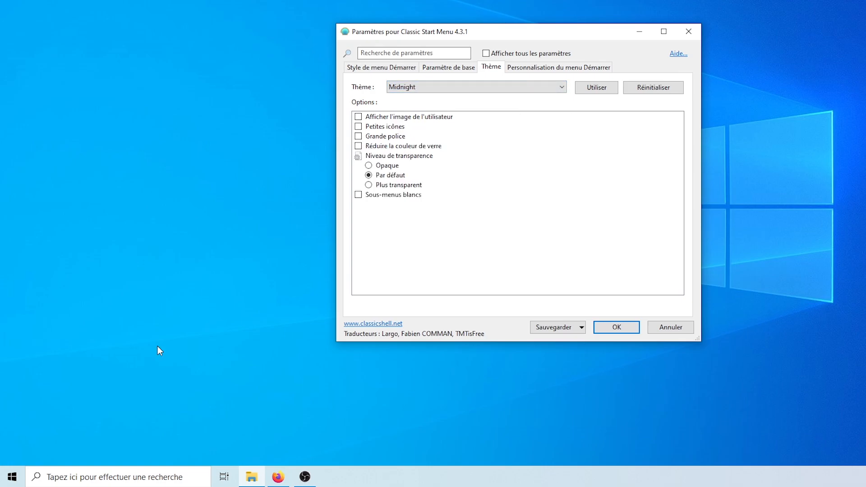
left_click(18, 478)
left_click(251, 99)
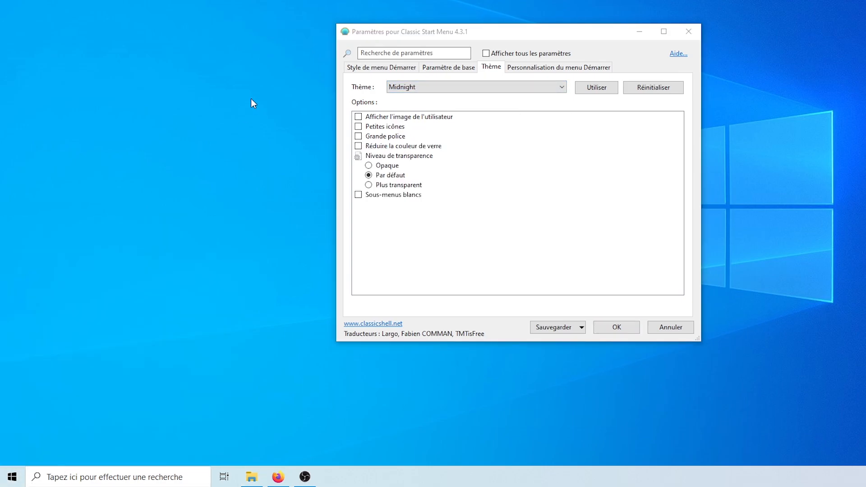
Step: Try the Windows 8 and Windows Aero themes with the start menu and return to the Metro theme
left_click(417, 87)
left_click(418, 140)
left_click(12, 477)
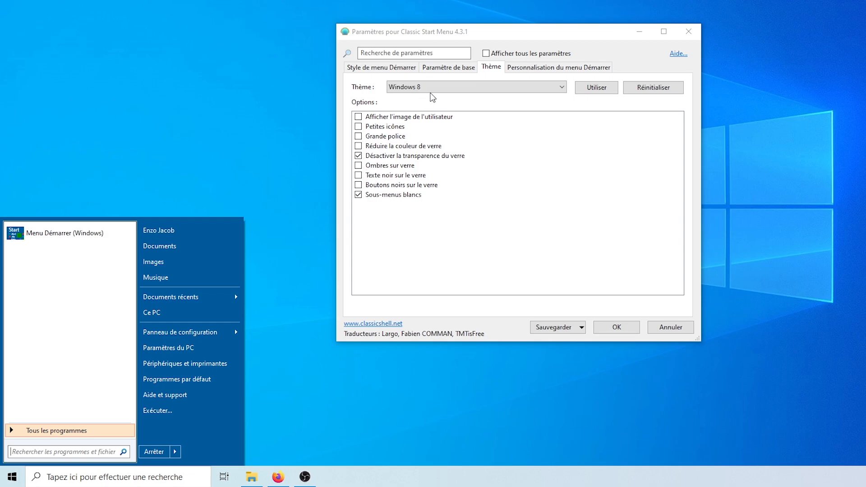
left_click(403, 117)
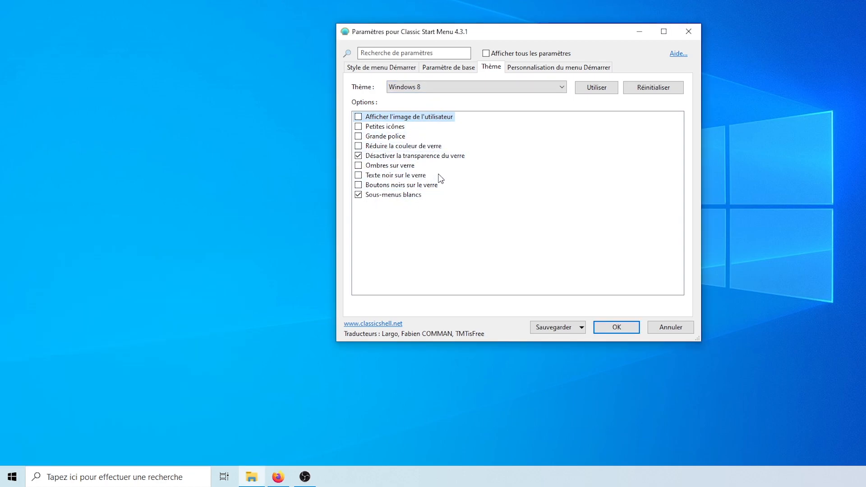
left_click(424, 87)
left_click(423, 144)
left_click(13, 477)
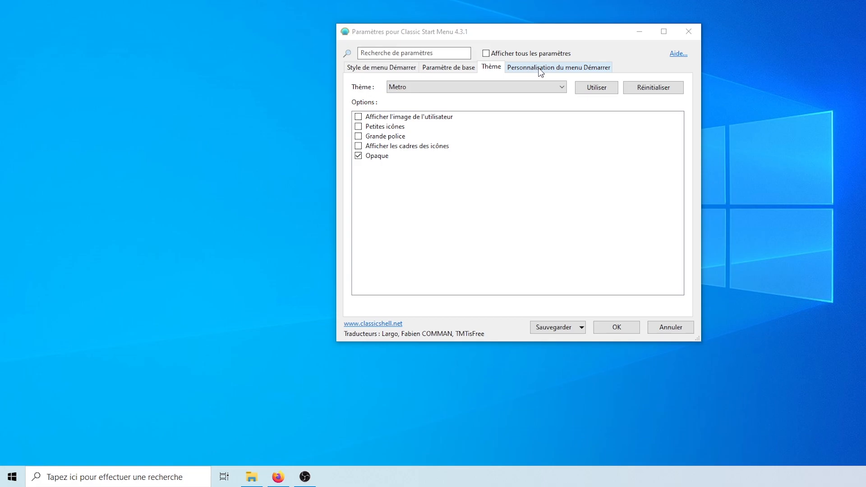
Step: Examine the list of customizable start menu items and the context options of the Menu Démarrer (Windows) entry
left_click(539, 69)
scroll(496, 148, "down", 4)
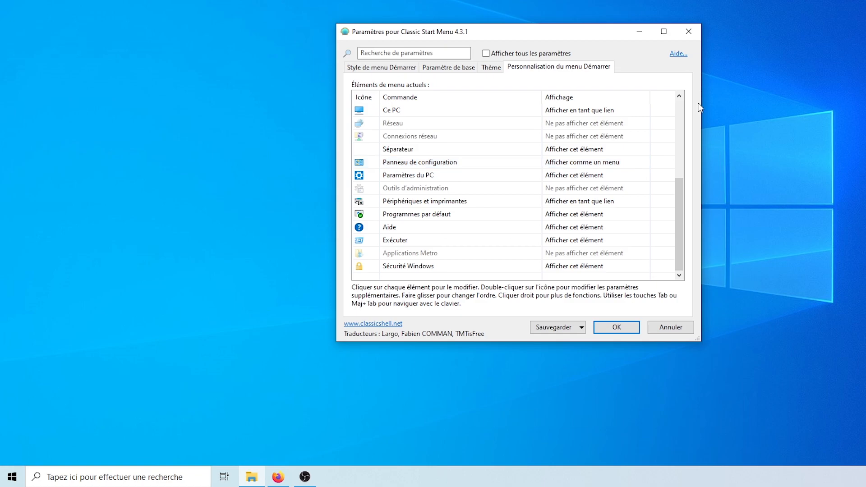
left_click(12, 476)
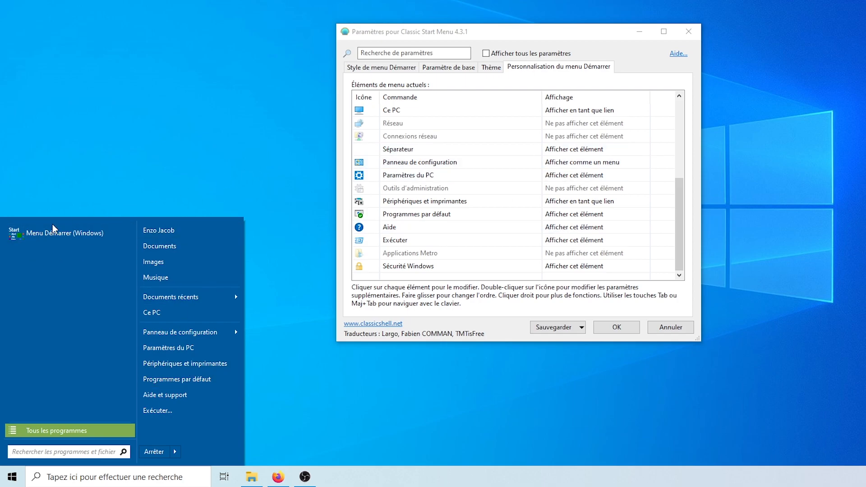
right_click(44, 235)
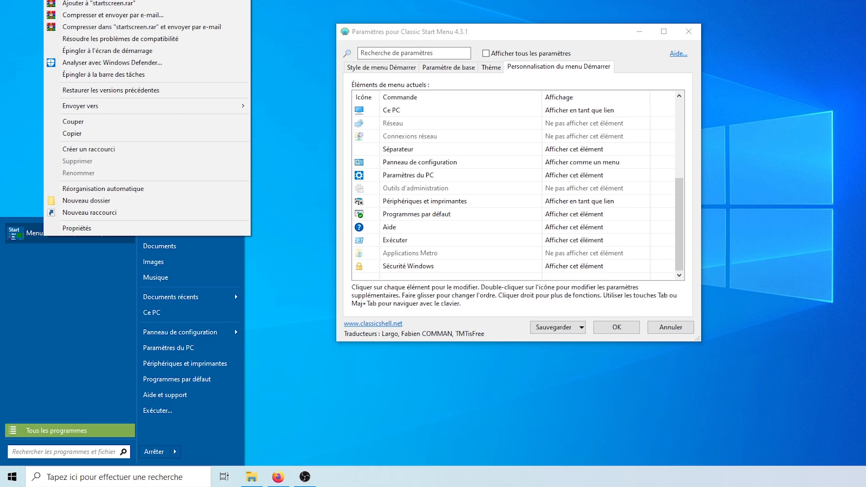
left_click(599, 28)
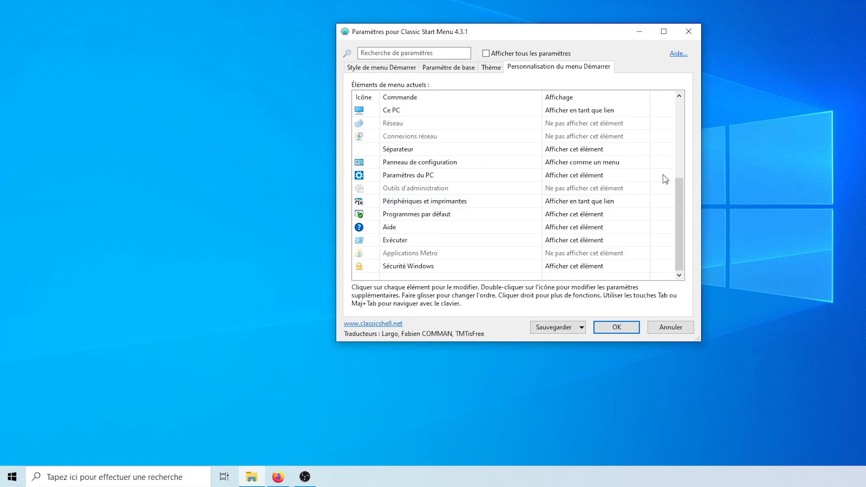
Step: Review the menu style, basic and theme settings and the available options for saving, loading and resetting the configuration
left_click(368, 70)
left_click(436, 68)
left_click(492, 69)
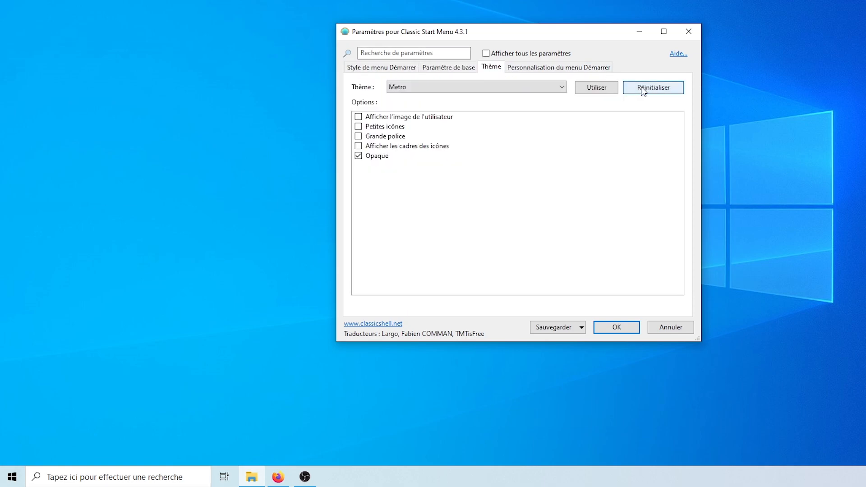
left_click(581, 328)
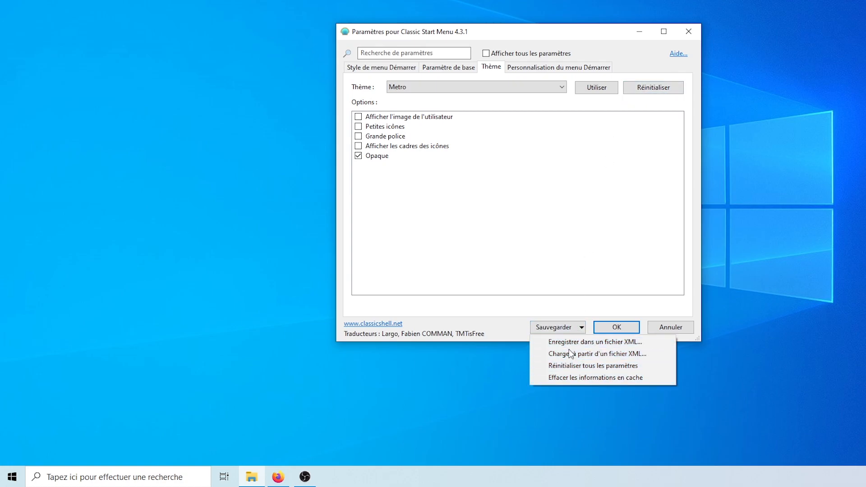
left_click(496, 262)
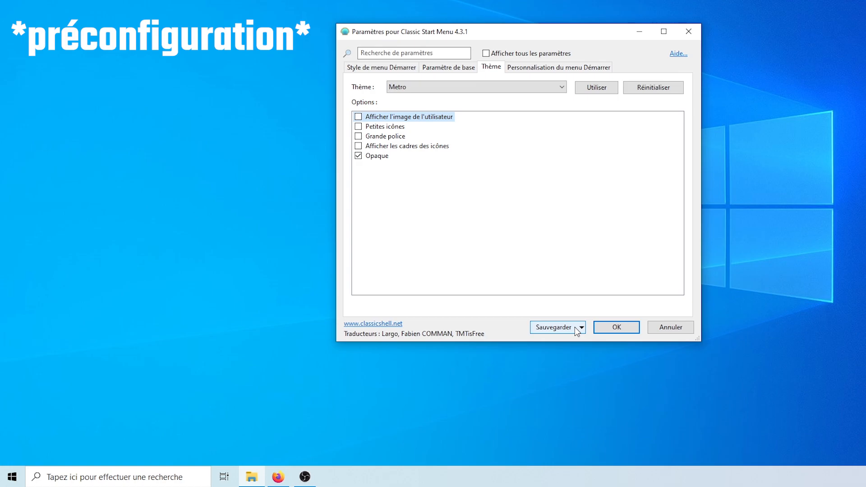
Step: Check the start menu once more and search the settings for "menu"
left_click(16, 481)
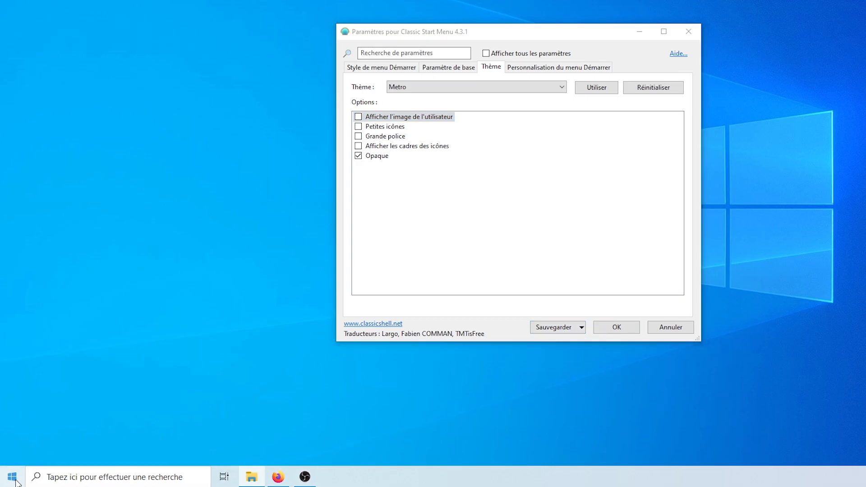
left_click(344, 400)
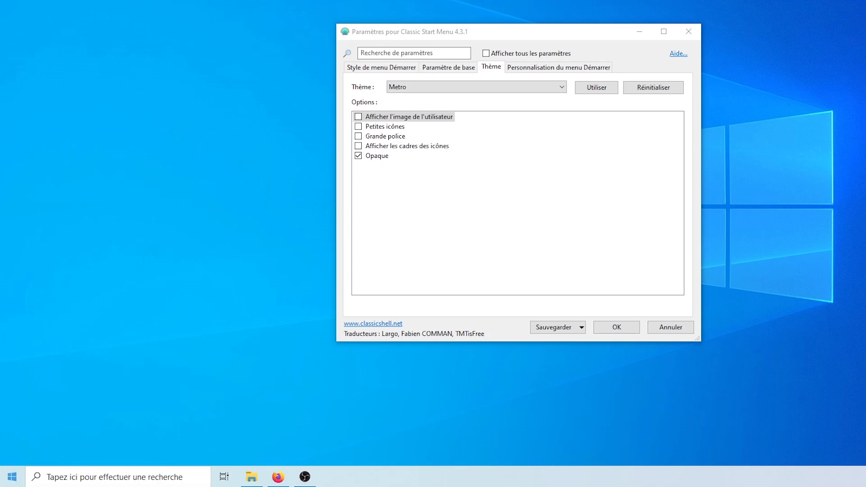
left_click(419, 54)
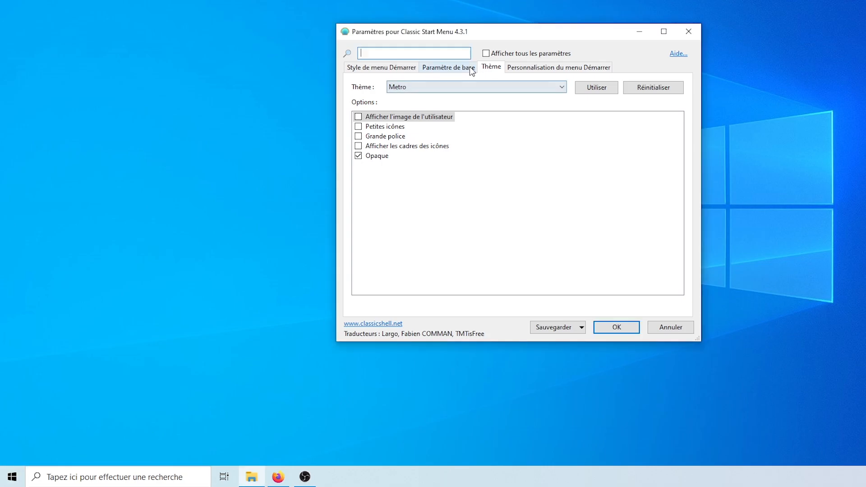
type("menu")
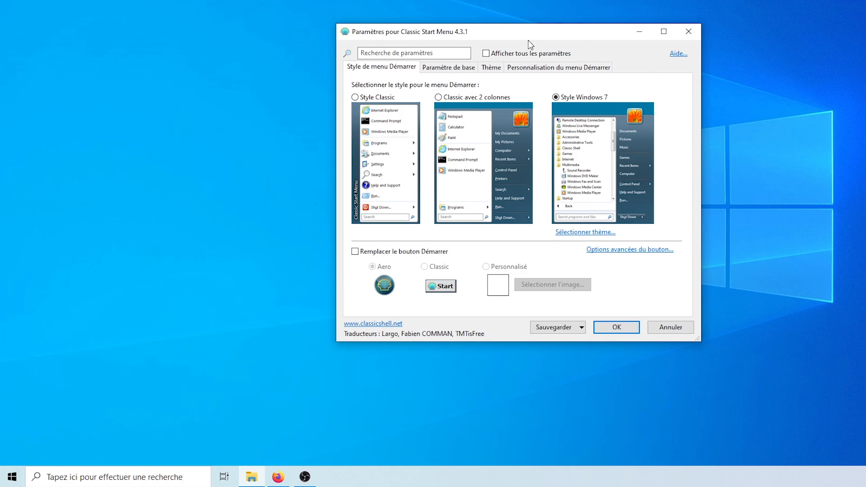
Step: Display all the settings and review the Windows 10, menu appearance and context menu options
left_click(486, 54)
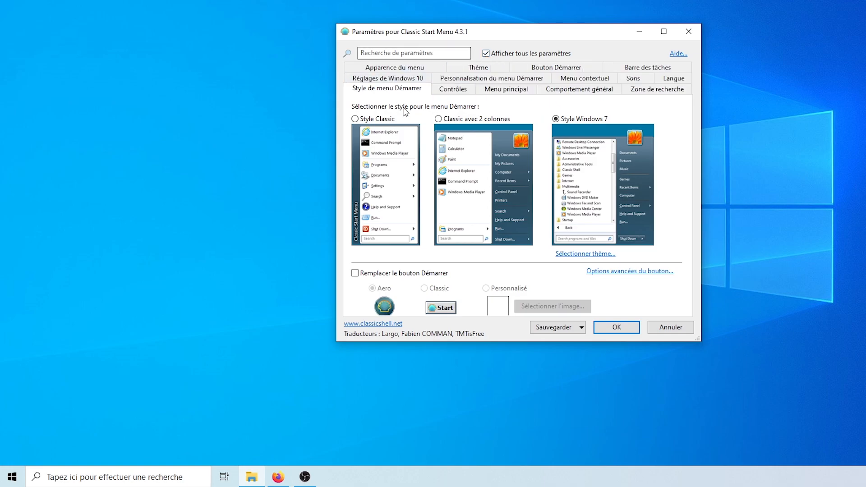
left_click(408, 79)
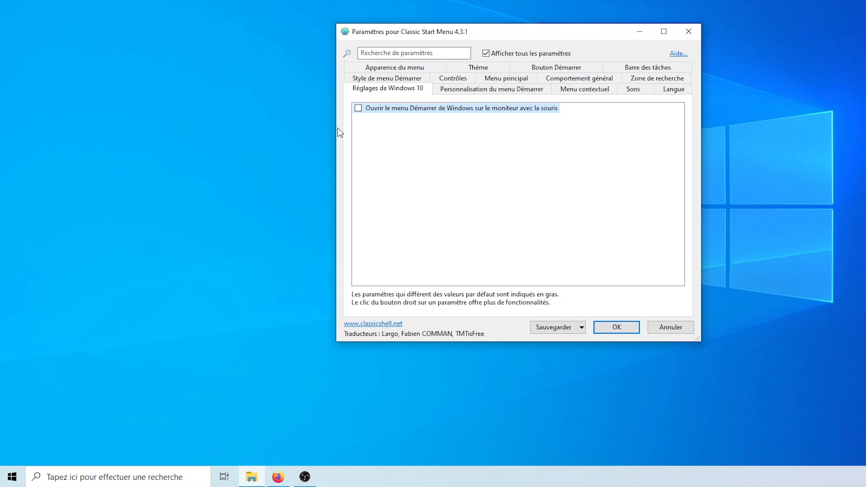
left_click(398, 69)
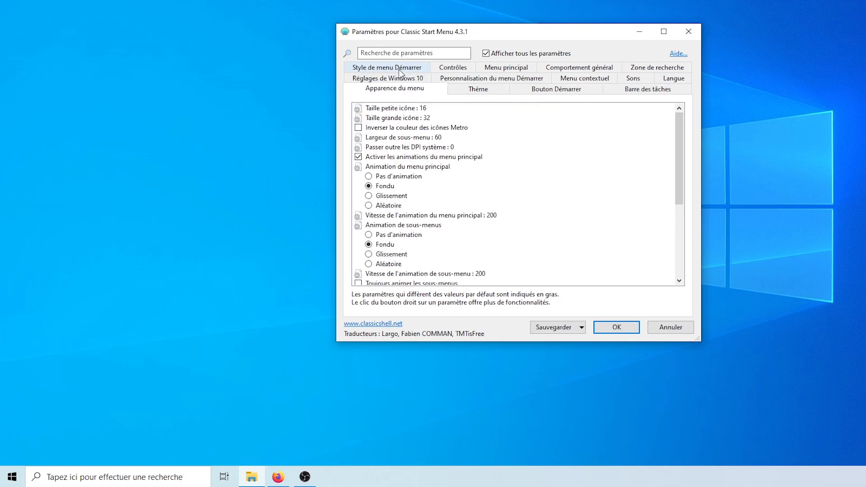
left_click(474, 71)
left_click(555, 71)
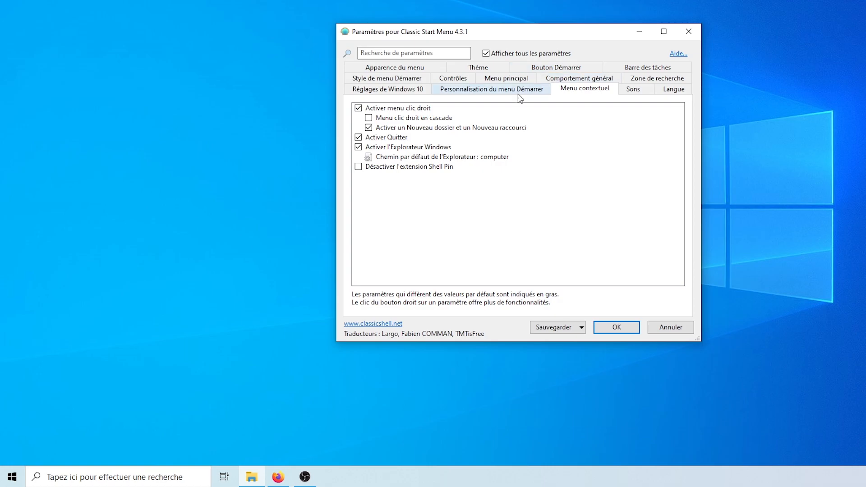
Step: Examine the sound, language, search box and start button settings
left_click(634, 89)
left_click(675, 90)
left_click(659, 79)
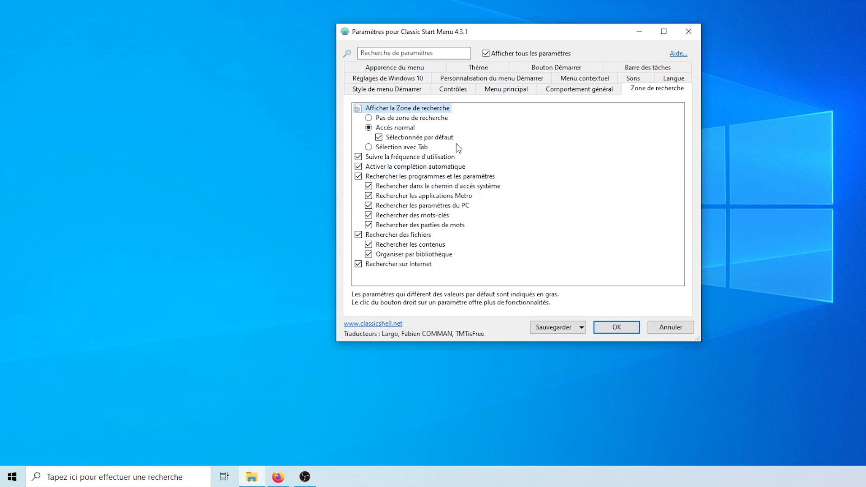
left_click(519, 68)
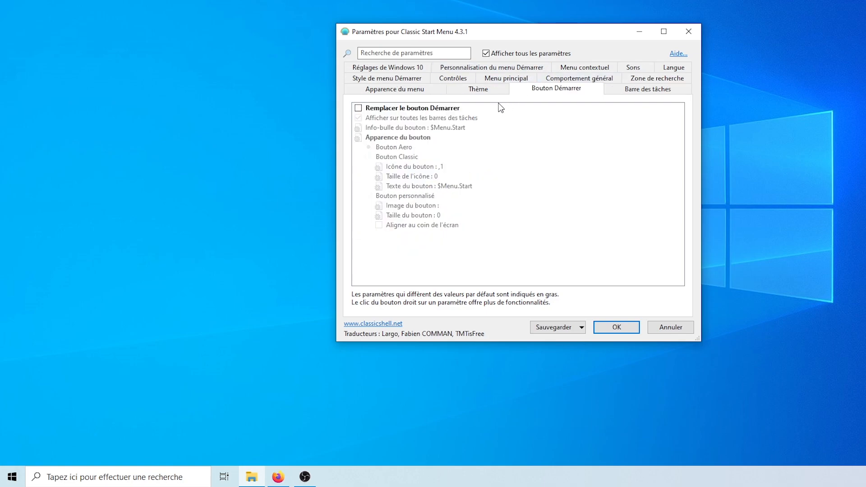